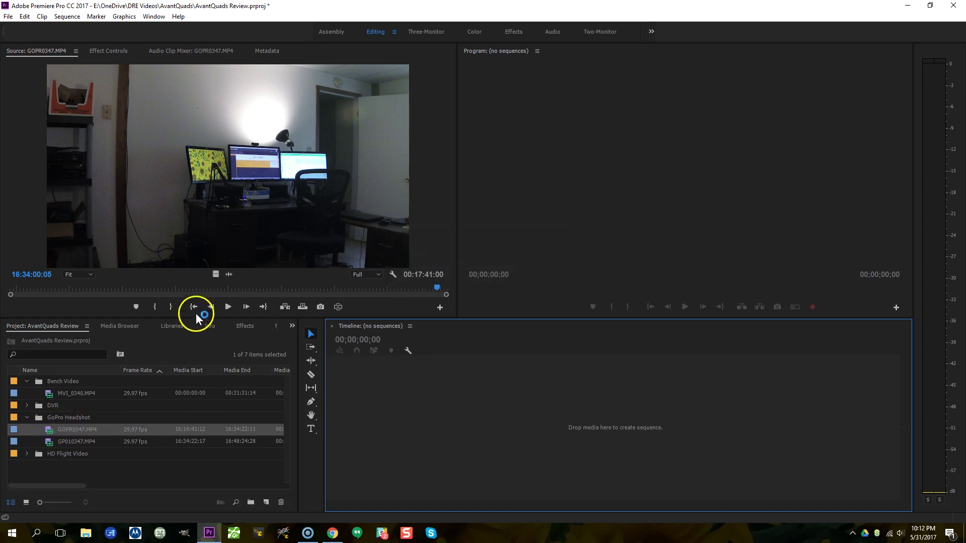
- Preview later points in the headshot clip, then load bench clip MVI_0340.MP4 into the Source Monitor
{"action": "left_click", "coordinate": [227, 289]}
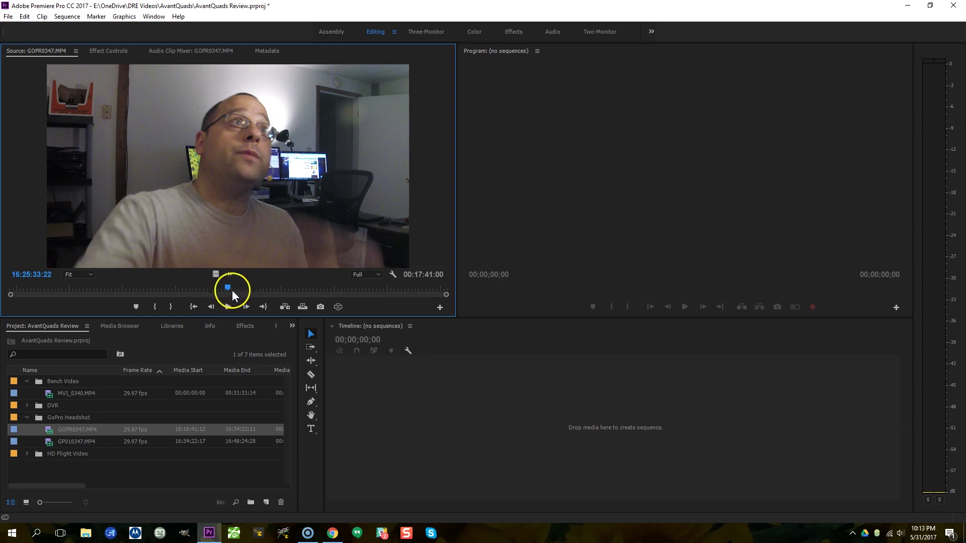
{"action": "left_click", "coordinate": [253, 289]}
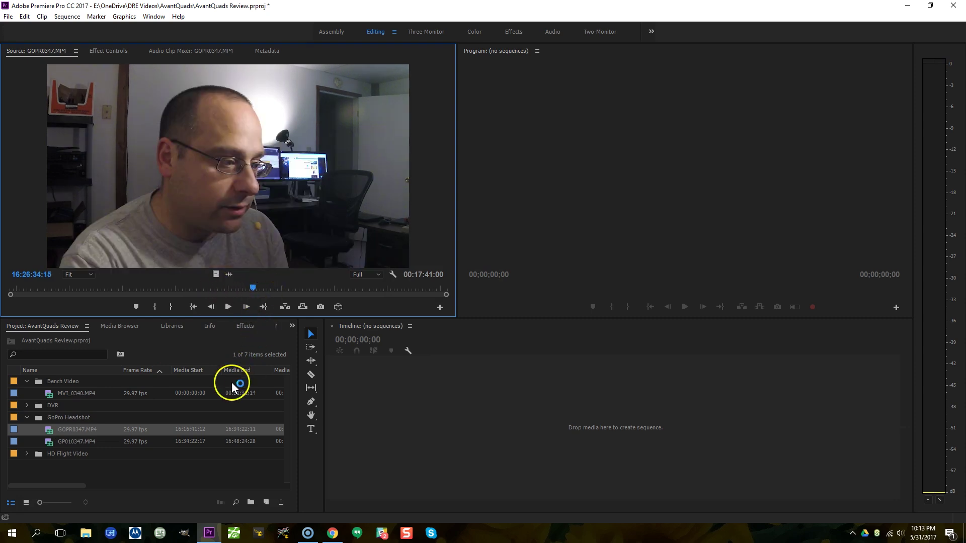
{"action": "double_click", "coordinate": [71, 393]}
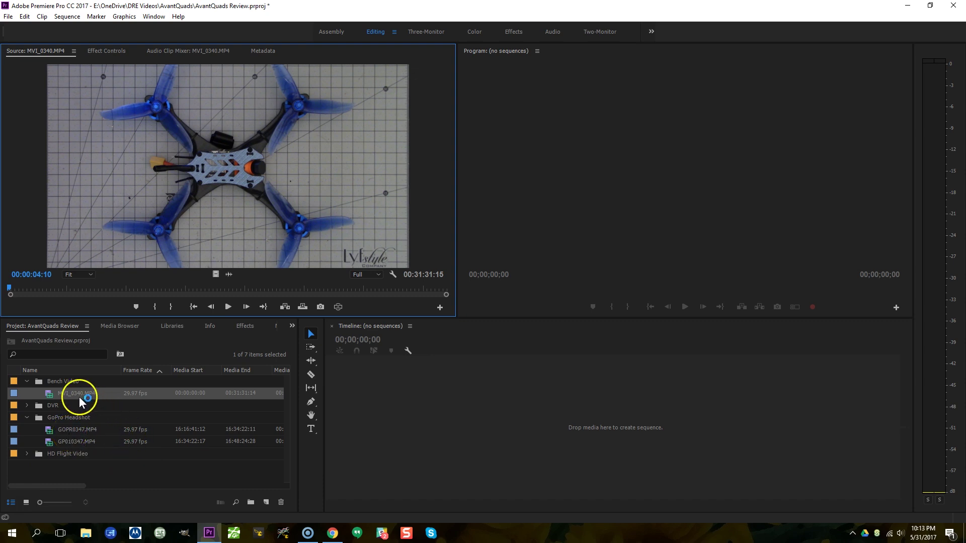
{"action": "left_click", "coordinate": [65, 393]}
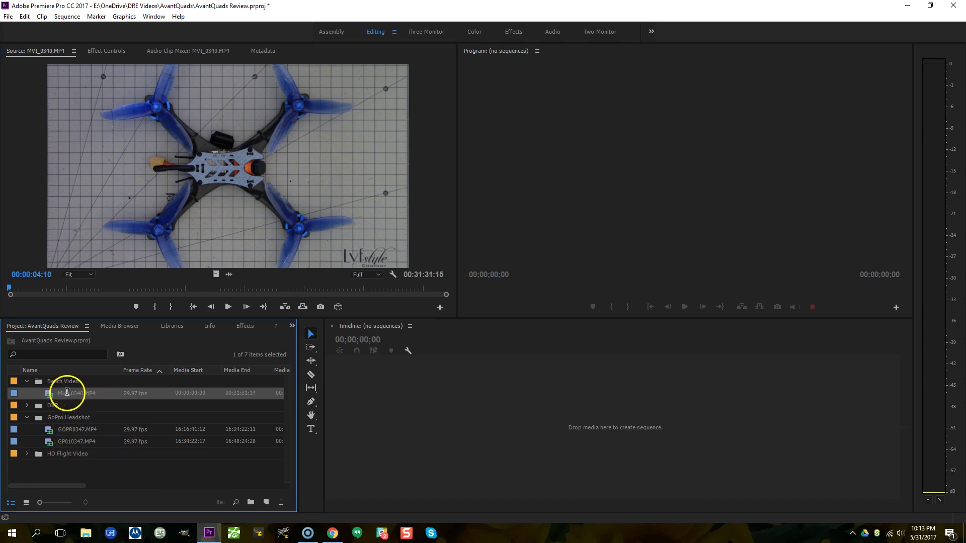
- Select MVI_0340, GOPR0347 and GP010347 together and choose Create Multi-Camera Source Sequence
{"action": "left_click", "coordinate": [84, 430], "text": "ctrl"}
{"action": "left_click", "coordinate": [83, 437], "text": "ctrl"}
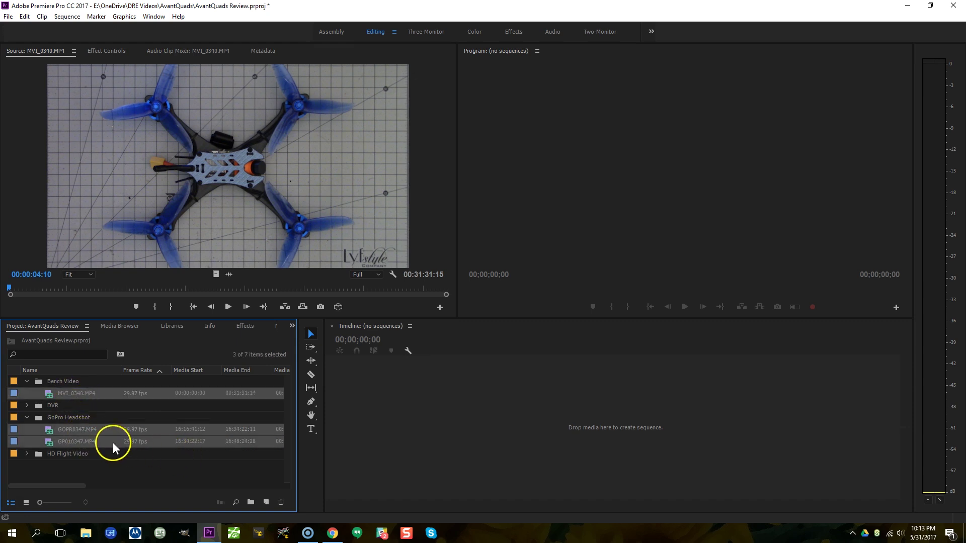
{"action": "right_click", "coordinate": [113, 442]}
{"action": "left_click", "coordinate": [88, 442]}
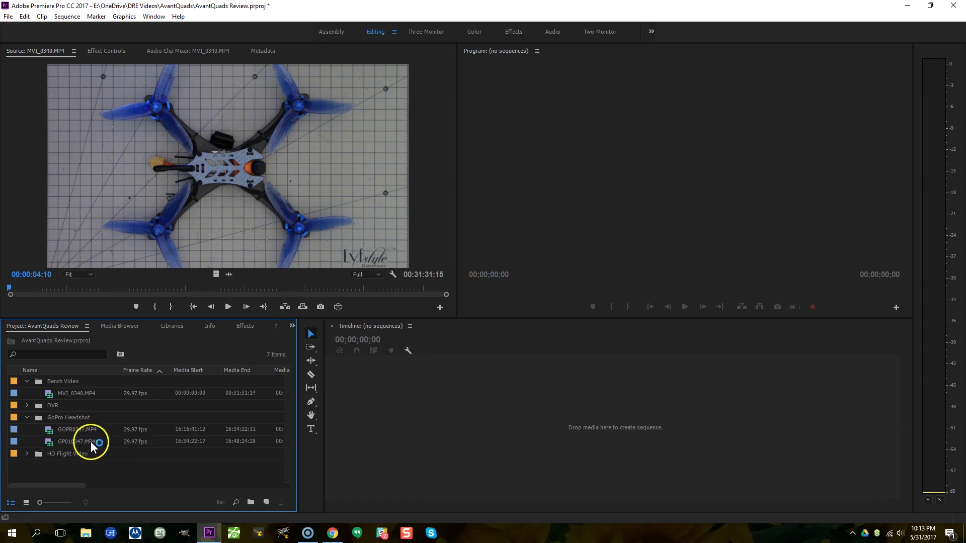
{"action": "left_click", "coordinate": [84, 431], "text": "ctrl"}
{"action": "left_click", "coordinate": [73, 391], "text": "ctrl"}
{"action": "right_click", "coordinate": [73, 391]}
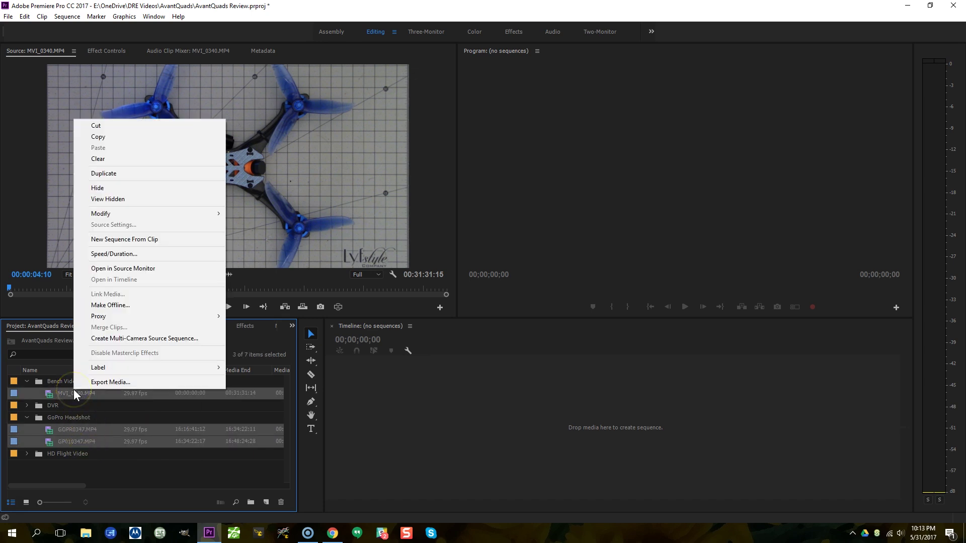
{"action": "left_click", "coordinate": [129, 339]}
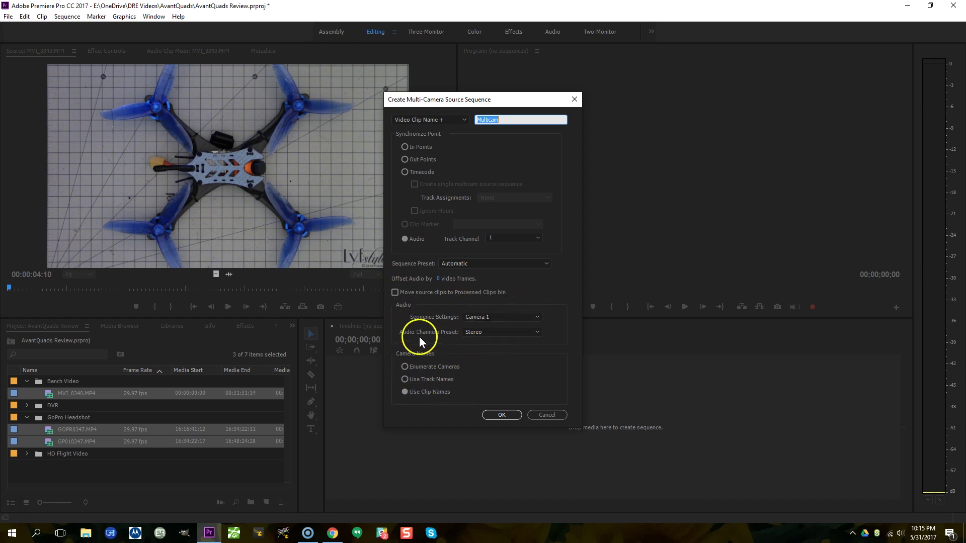
{"action": "left_click", "coordinate": [486, 317]}
{"action": "left_click", "coordinate": [493, 329]}
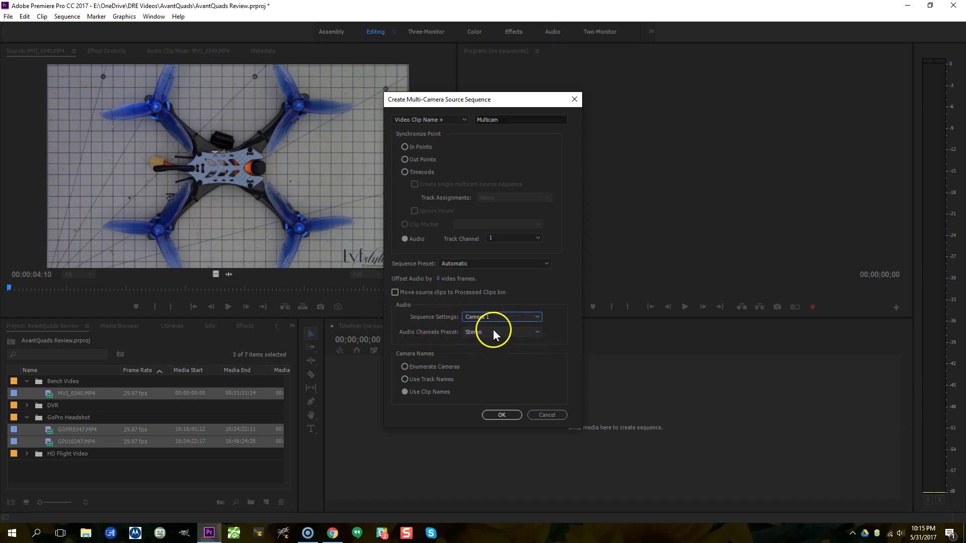
{"action": "left_click", "coordinate": [486, 316]}
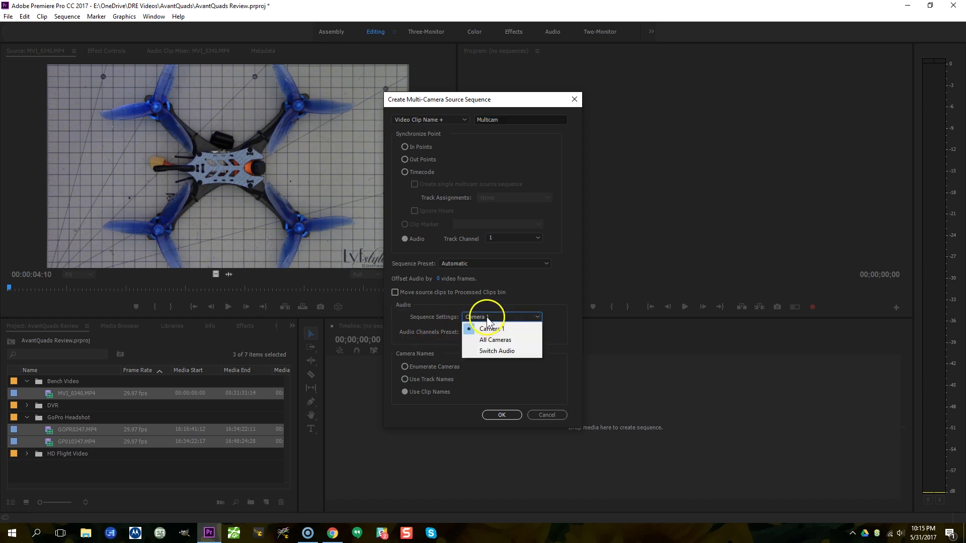
{"action": "left_click", "coordinate": [498, 351]}
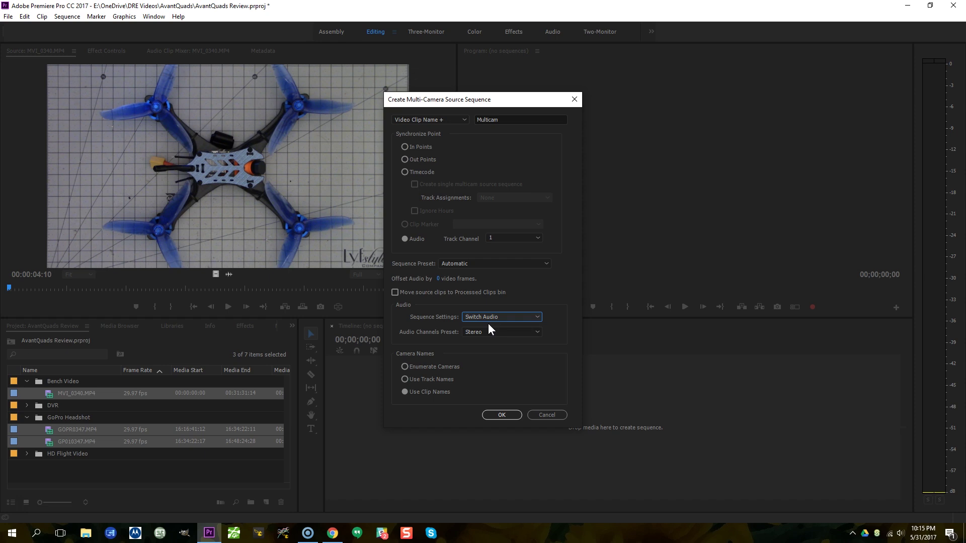
{"action": "left_click", "coordinate": [487, 319]}
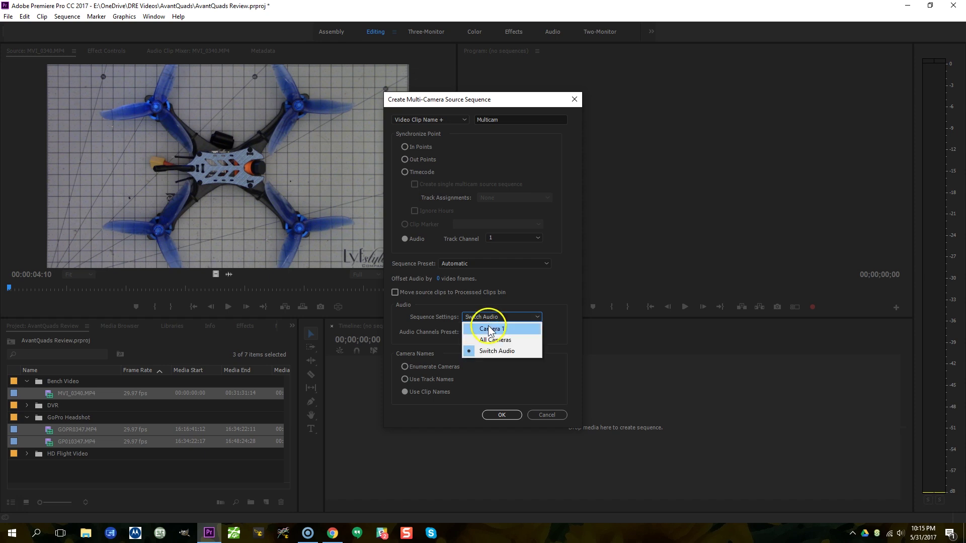
{"action": "left_click", "coordinate": [489, 338]}
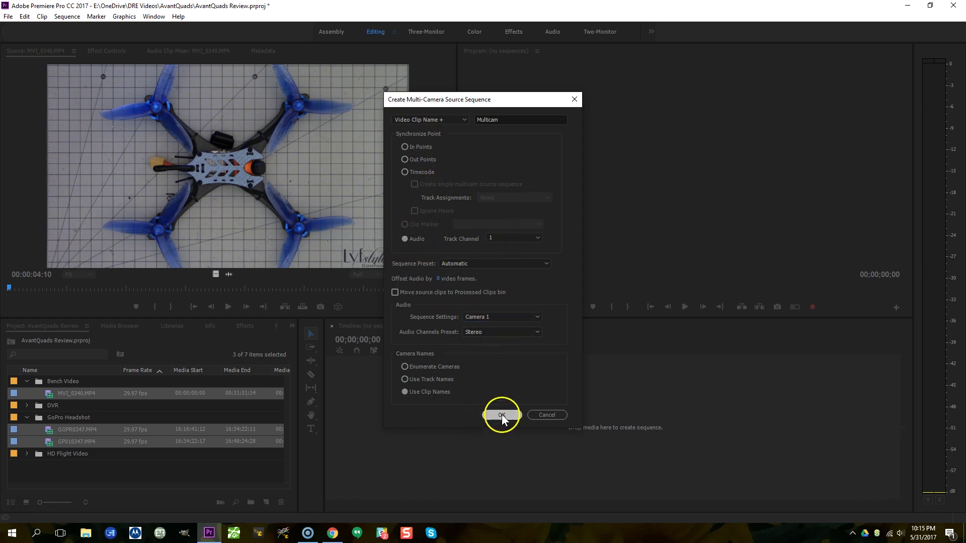
- Build the multicam sequence, rename it 'Main Sequence Multicam', and open it in the timeline
{"action": "left_click", "coordinate": [501, 414]}
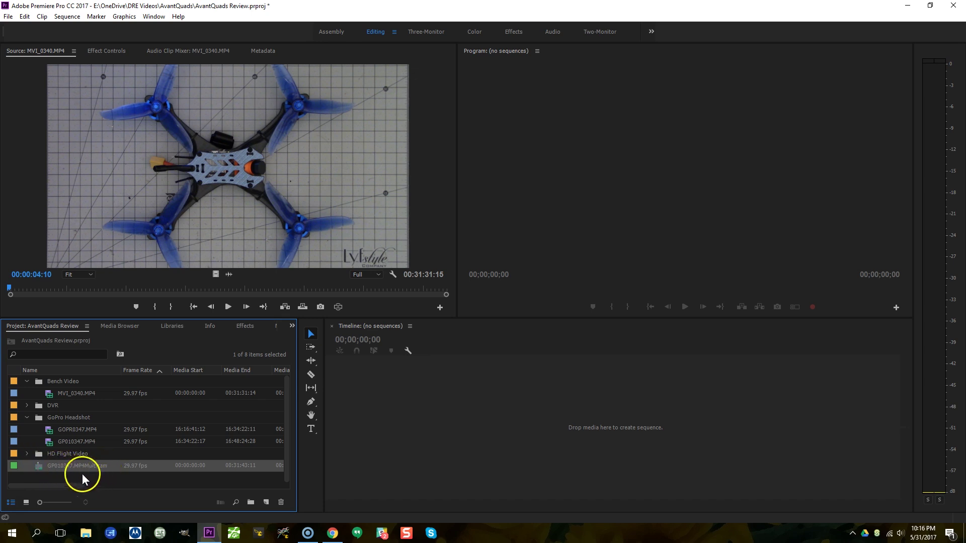
{"action": "left_click", "coordinate": [61, 466]}
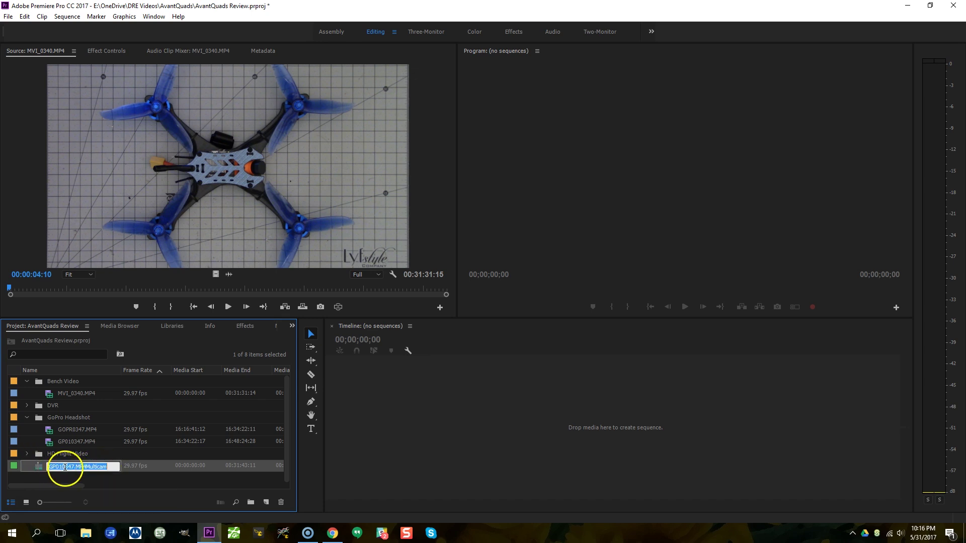
{"action": "type", "text": "Main Sequence Multicam"}
{"action": "key", "text": "Return"}
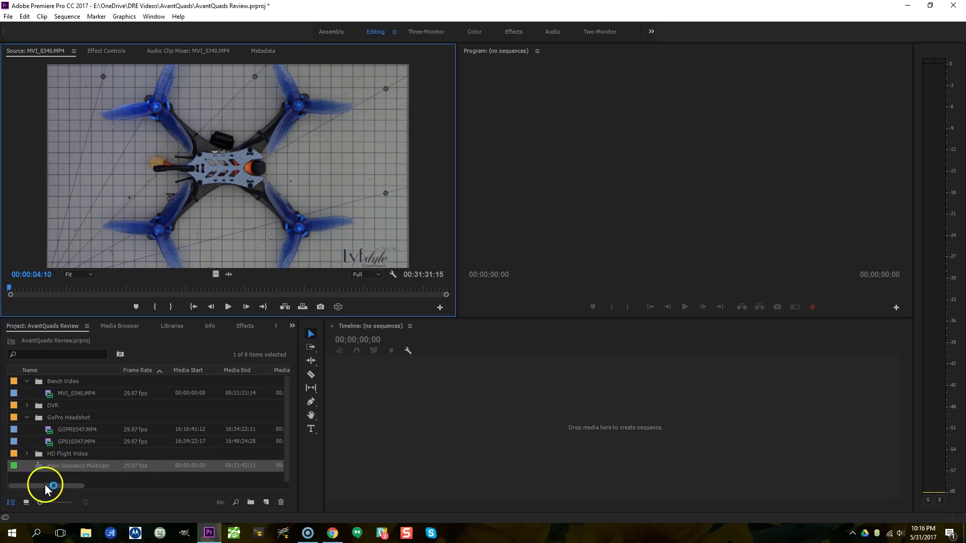
{"action": "right_click", "coordinate": [71, 467]}
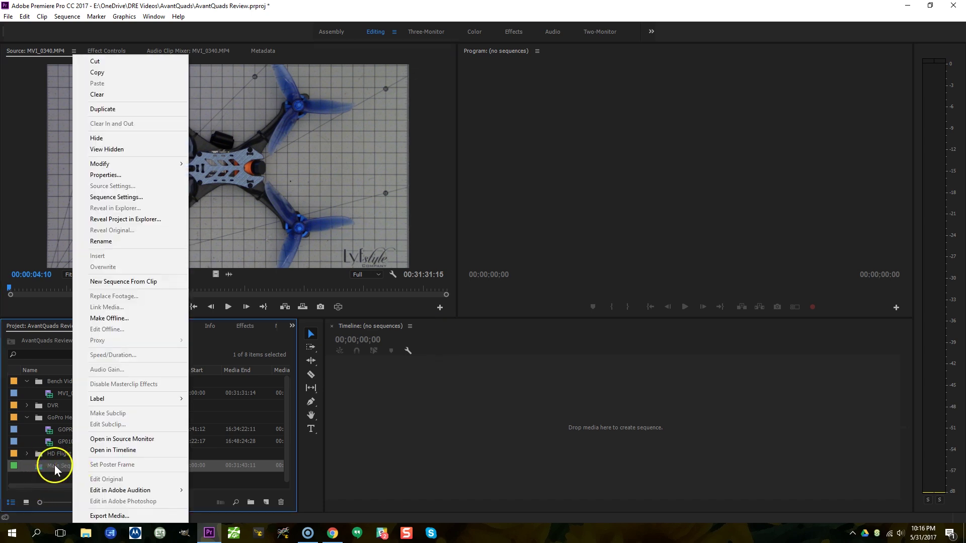
{"action": "left_click", "coordinate": [104, 453]}
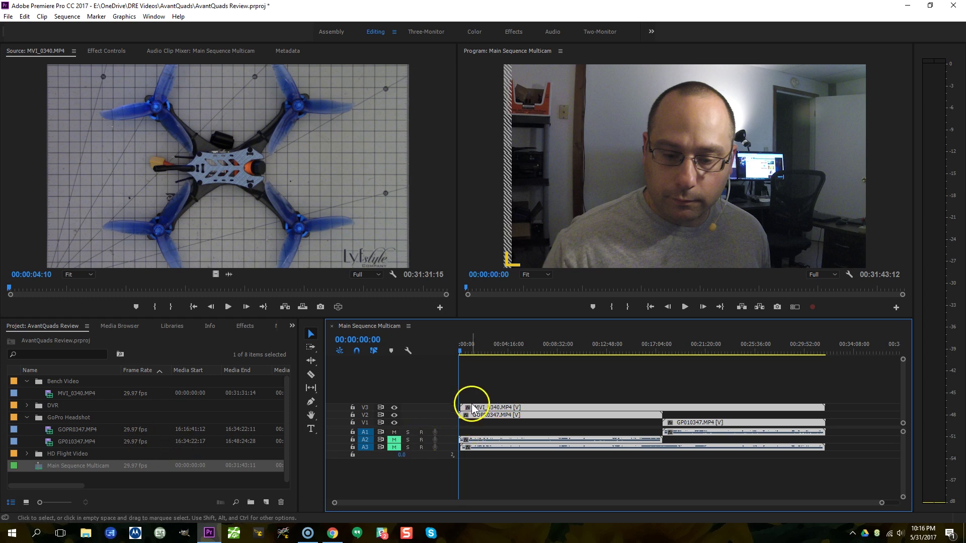
- Expand track V3 to show bench clip thumbnails and scrub through the sequence to preview the cameras
{"action": "double_click", "coordinate": [427, 407]}
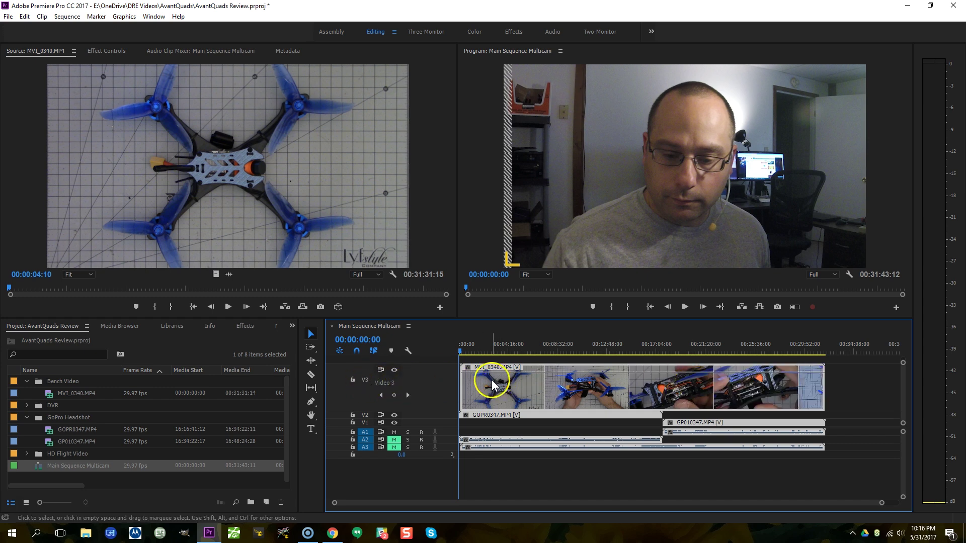
{"action": "left_click_drag", "start_coordinate": [467, 351], "coordinate": [493, 351]}
{"action": "scroll", "coordinate": [410, 418], "scroll_direction": "up", "scroll_amount": 5}
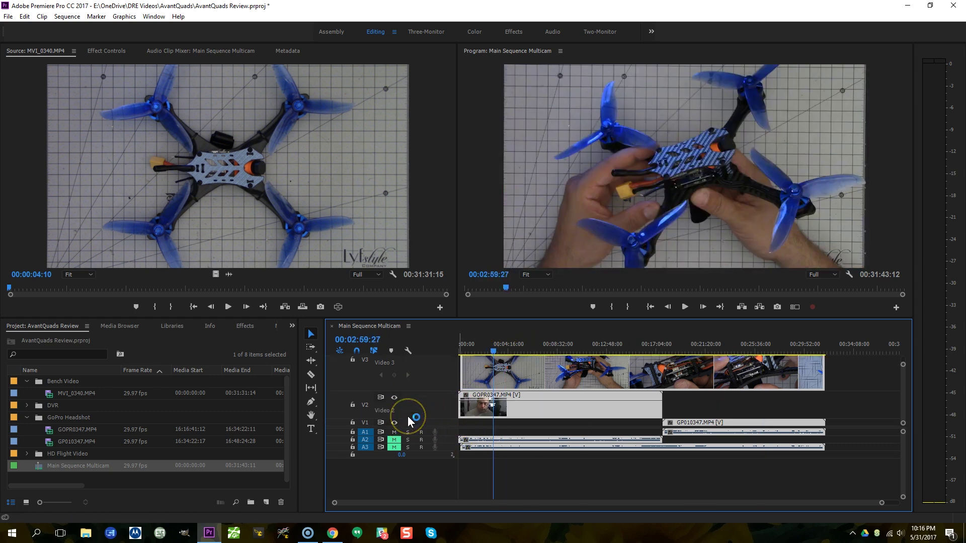
{"action": "scroll", "coordinate": [428, 424], "scroll_direction": "up", "scroll_amount": 5}
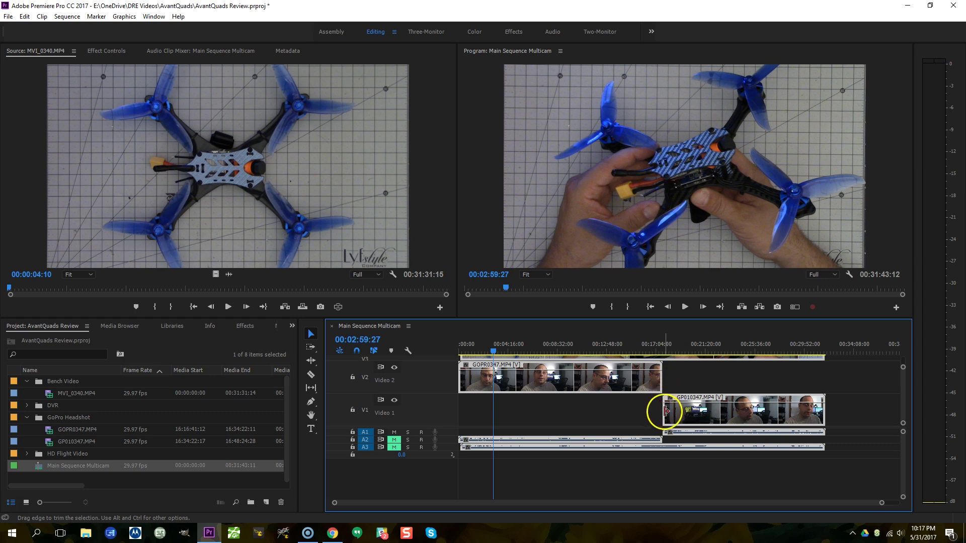
{"action": "scroll", "coordinate": [581, 408], "scroll_direction": "down", "scroll_amount": 1}
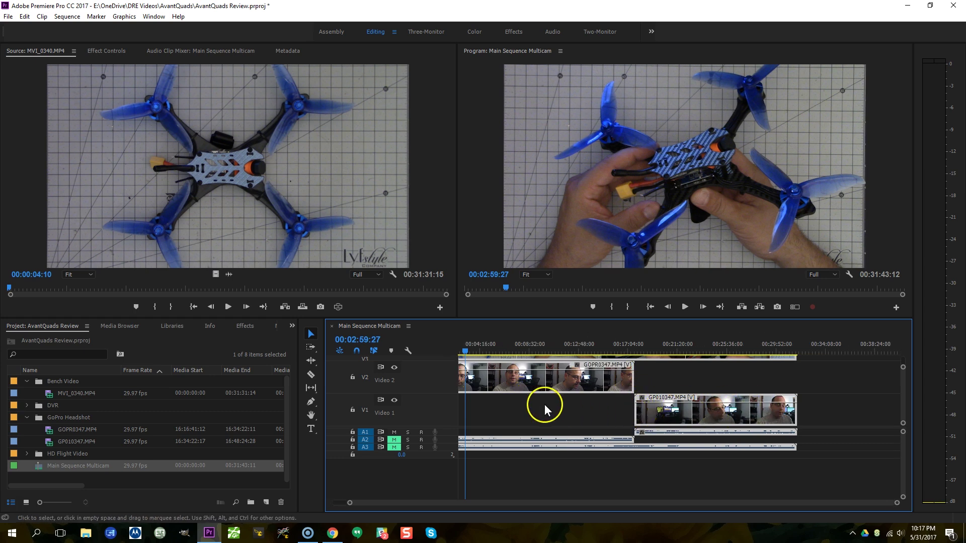
{"action": "scroll", "coordinate": [449, 406], "scroll_direction": "up", "scroll_amount": 1}
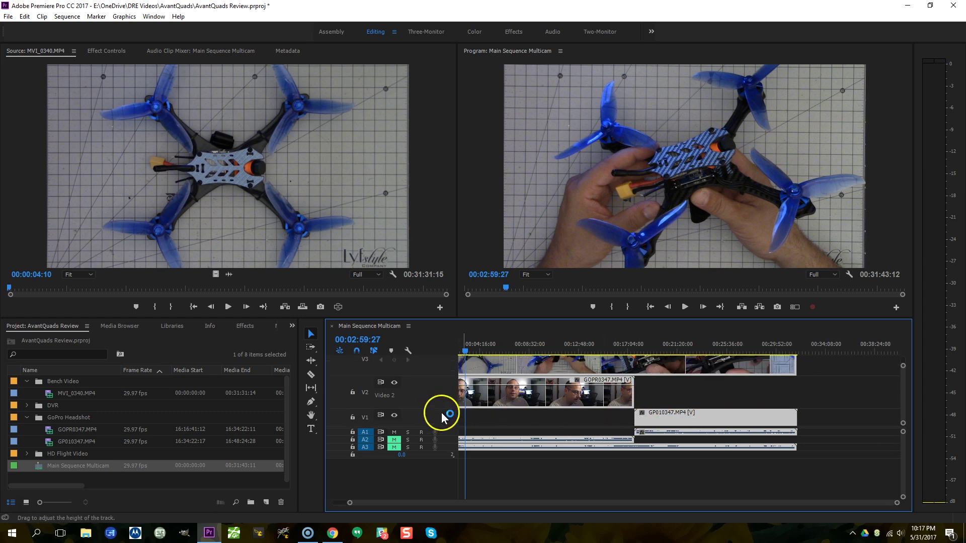
{"action": "scroll", "coordinate": [422, 409], "scroll_direction": "up", "scroll_amount": 2}
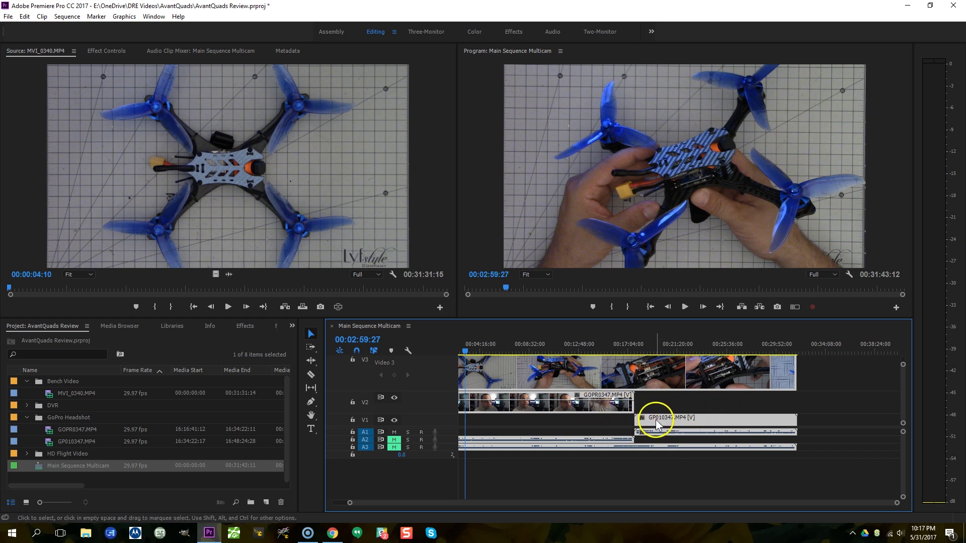
- Move the GP010347 clip up to V2 with its audio and delete the empty V1 track
{"action": "left_click_drag", "start_coordinate": [657, 421], "coordinate": [653, 403]}
{"action": "double_click", "coordinate": [443, 439]}
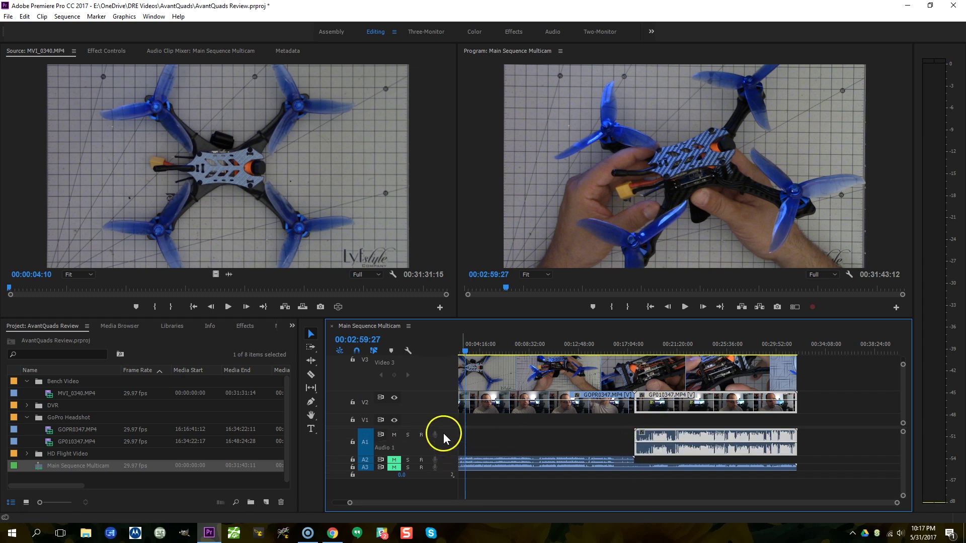
{"action": "left_click_drag", "start_coordinate": [657, 442], "coordinate": [654, 460]}
{"action": "right_click", "coordinate": [445, 419]}
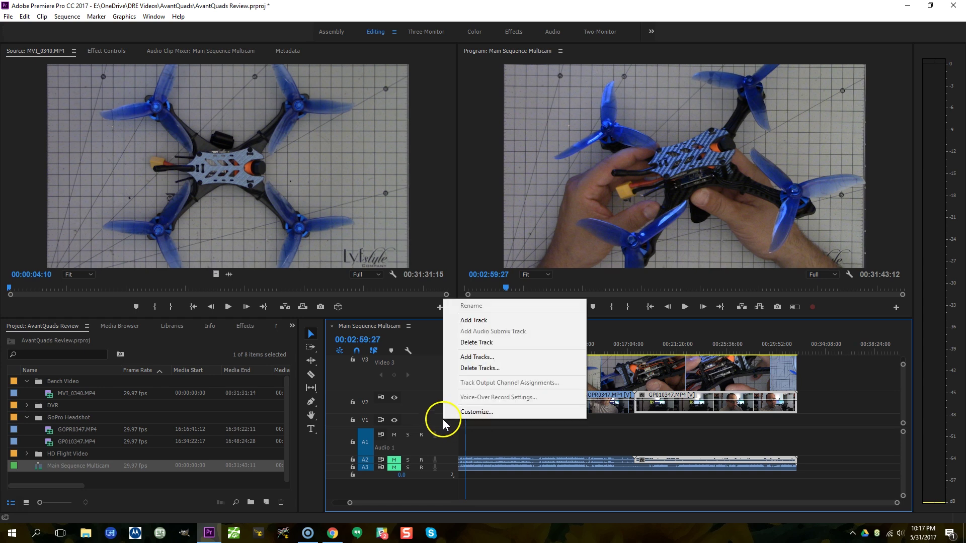
{"action": "left_click", "coordinate": [455, 342]}
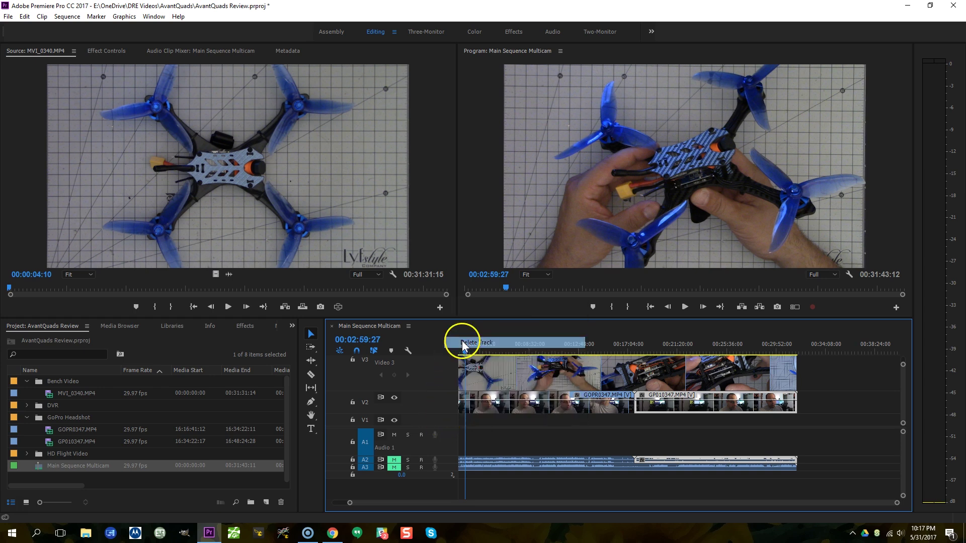
- Delete the empty Audio 1 track from the sequence
{"action": "right_click", "coordinate": [433, 439]}
{"action": "left_click", "coordinate": [454, 392]}
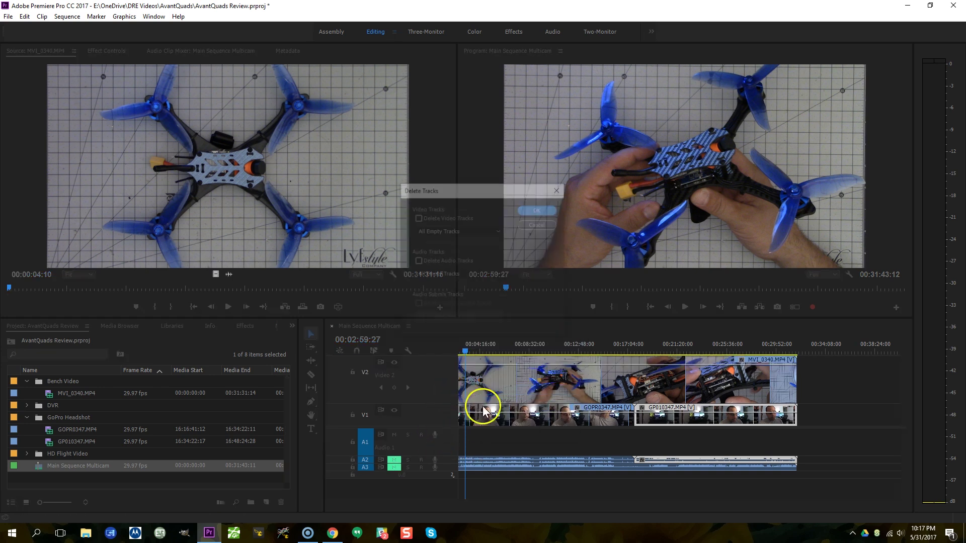
{"action": "left_click", "coordinate": [526, 224]}
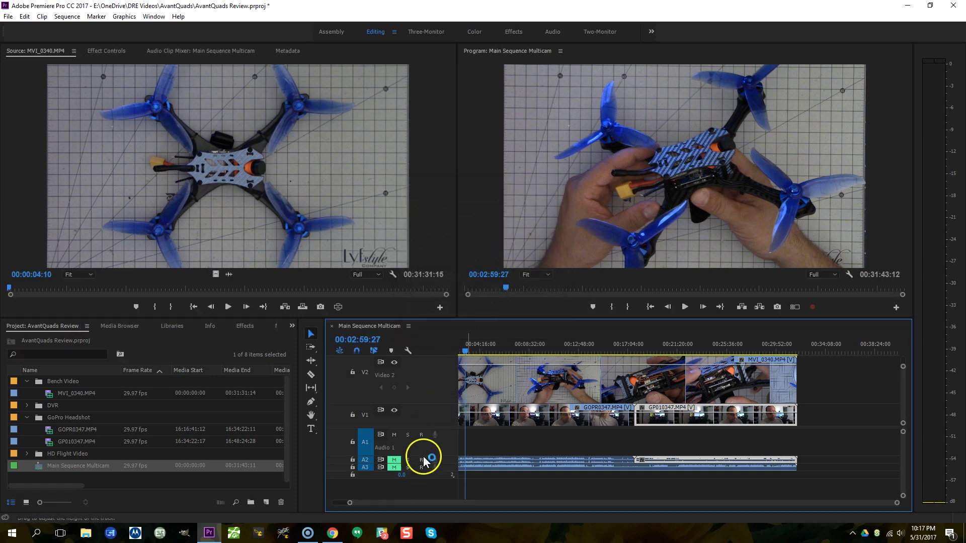
{"action": "right_click", "coordinate": [425, 444]}
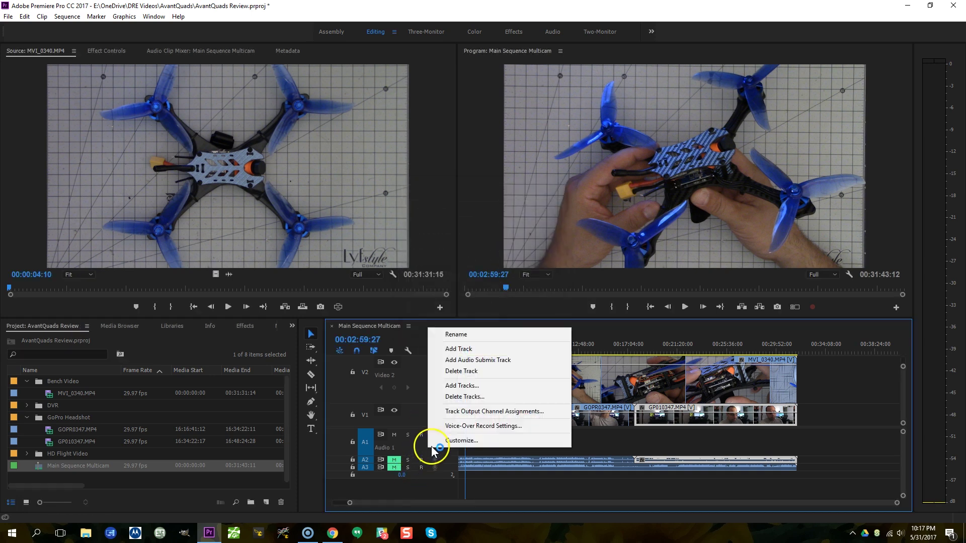
{"action": "left_click", "coordinate": [444, 371]}
- Make all tracks taller, expand the A2 audio track, and collapse V1
{"action": "key", "text": "shift+="}
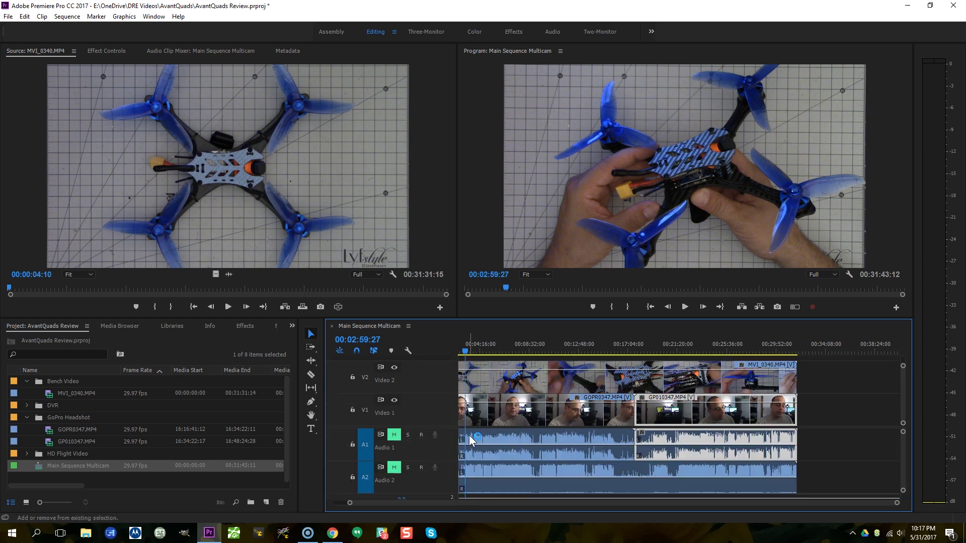
{"action": "scroll", "coordinate": [548, 413], "scroll_direction": "up", "scroll_amount": 1}
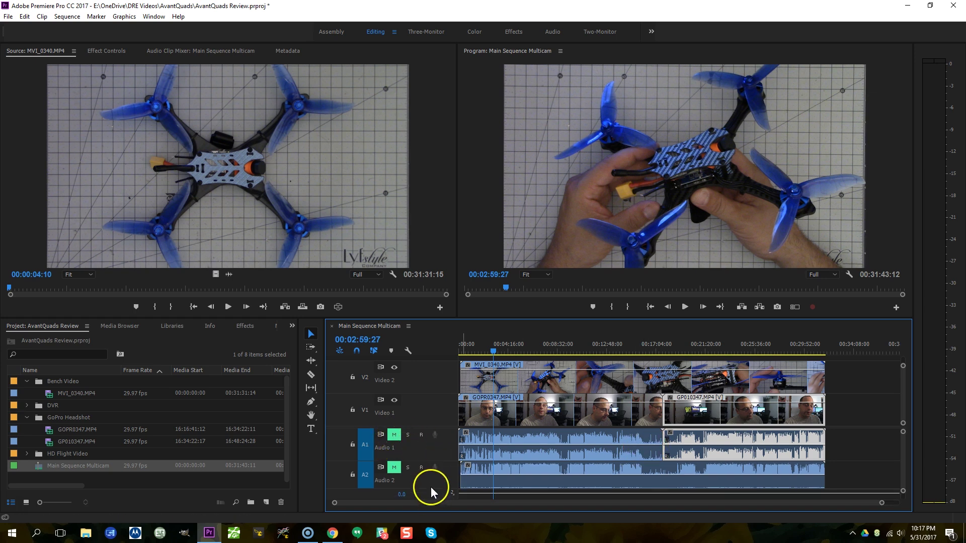
{"action": "double_click", "coordinate": [438, 473]}
{"action": "double_click", "coordinate": [417, 411]}
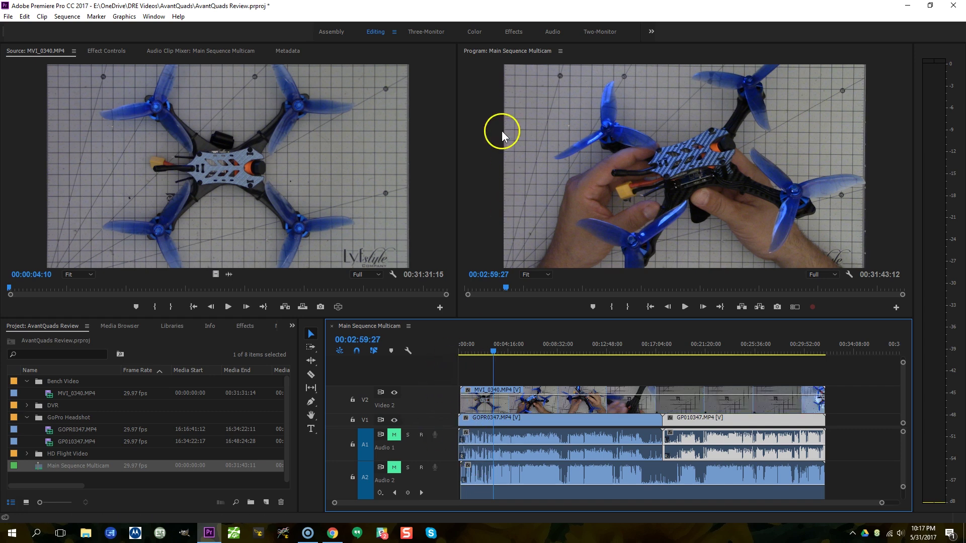
- Switch to the Two-Monitor workspace, expand V1 thumbnails, and unmute Audio 1
{"action": "left_click", "coordinate": [599, 31]}
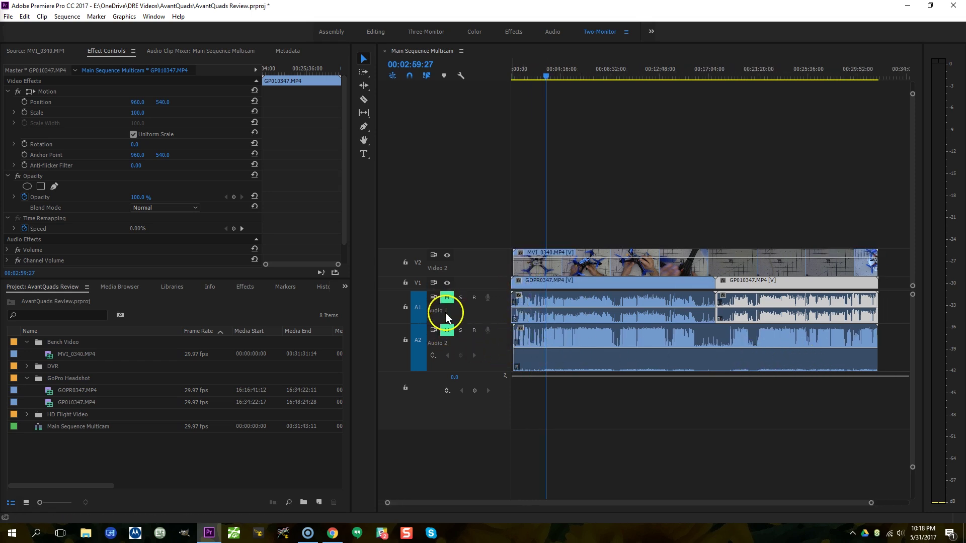
{"action": "double_click", "coordinate": [483, 286]}
{"action": "left_click", "coordinate": [447, 298]}
{"action": "left_click", "coordinate": [516, 322]}
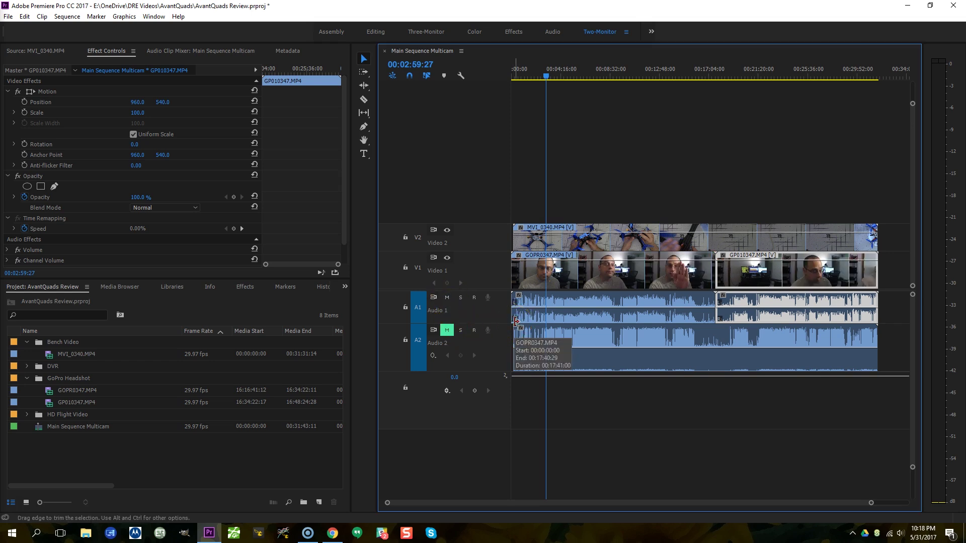
- Play the sequence comparing A1 and A2 mutes, ending with Audio 1 muted and Audio 2 audible
{"action": "key", "text": "space"}
{"action": "left_click", "coordinate": [497, 332]}
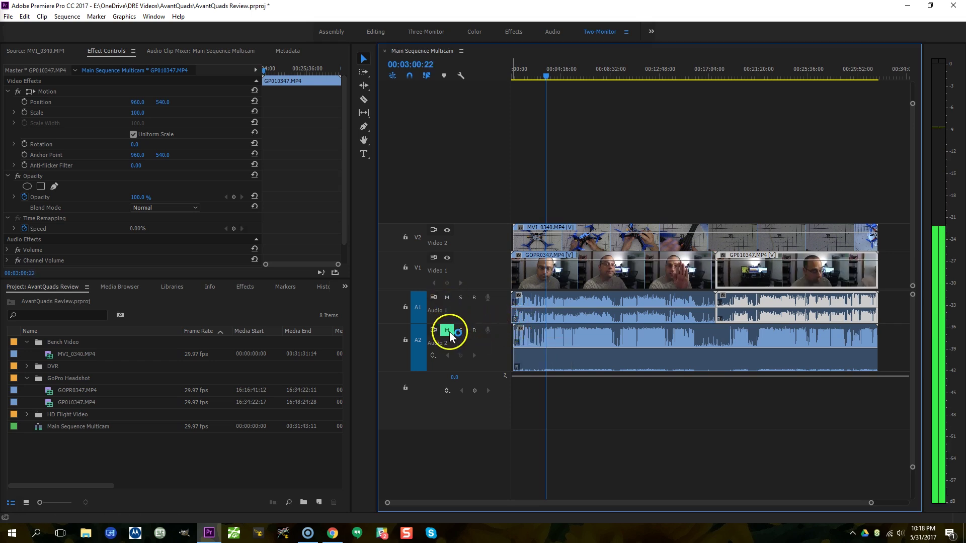
{"action": "left_click", "coordinate": [447, 330]}
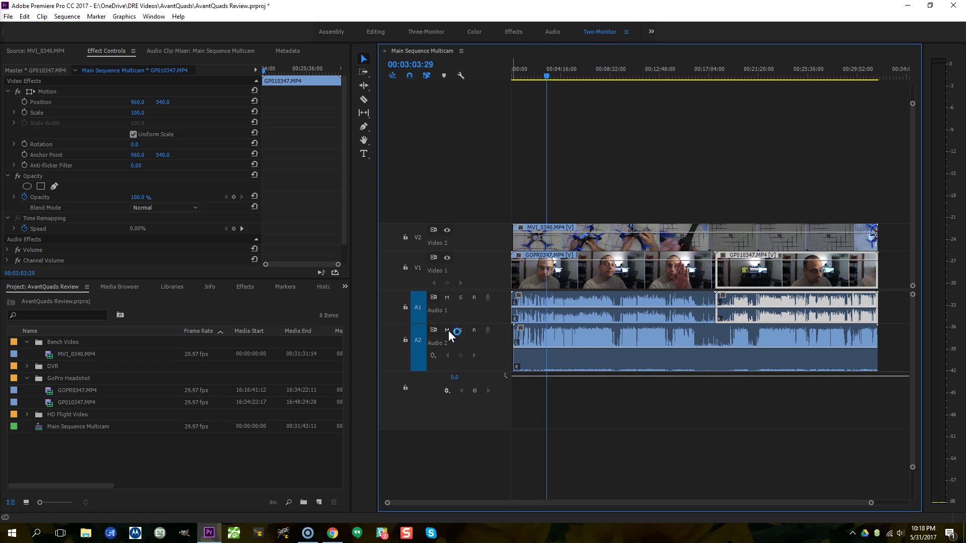
{"action": "key", "text": "space"}
{"action": "left_click", "coordinate": [447, 298]}
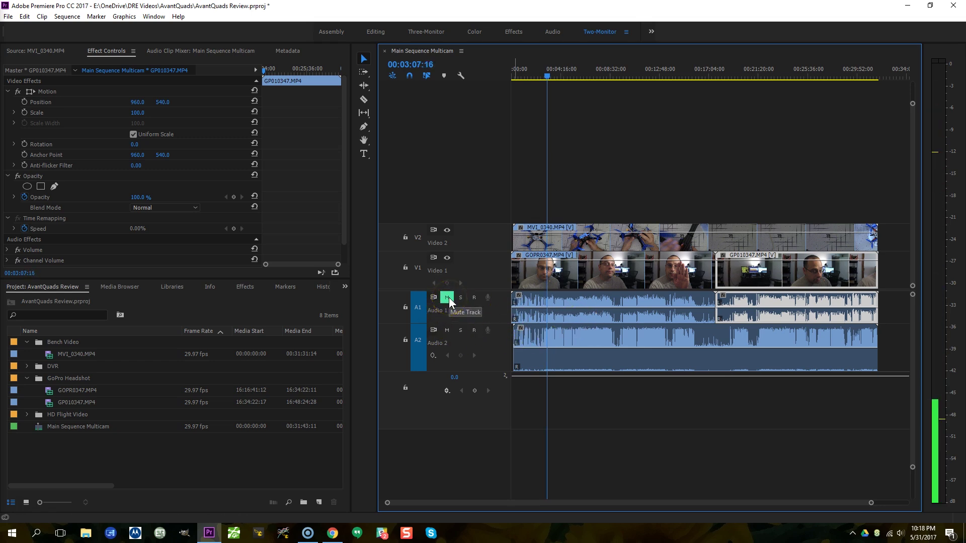
{"action": "left_click", "coordinate": [447, 297]}
{"action": "left_click", "coordinate": [446, 329]}
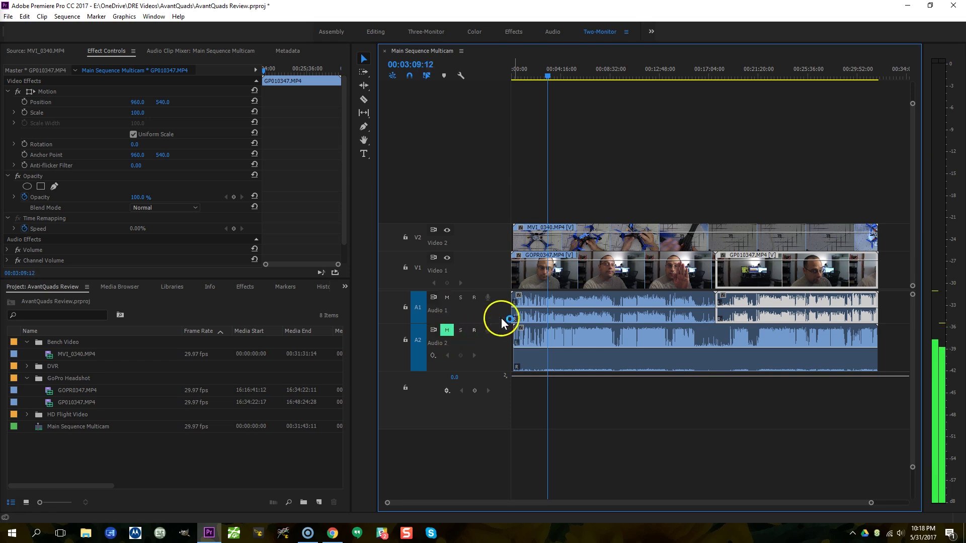
{"action": "left_click", "coordinate": [446, 297]}
{"action": "left_click", "coordinate": [446, 330]}
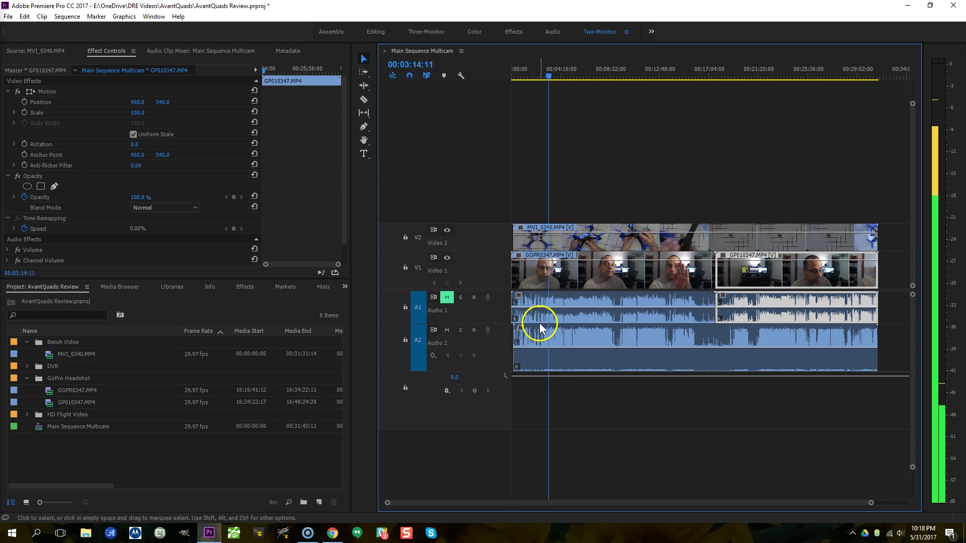
{"action": "key", "text": "space"}
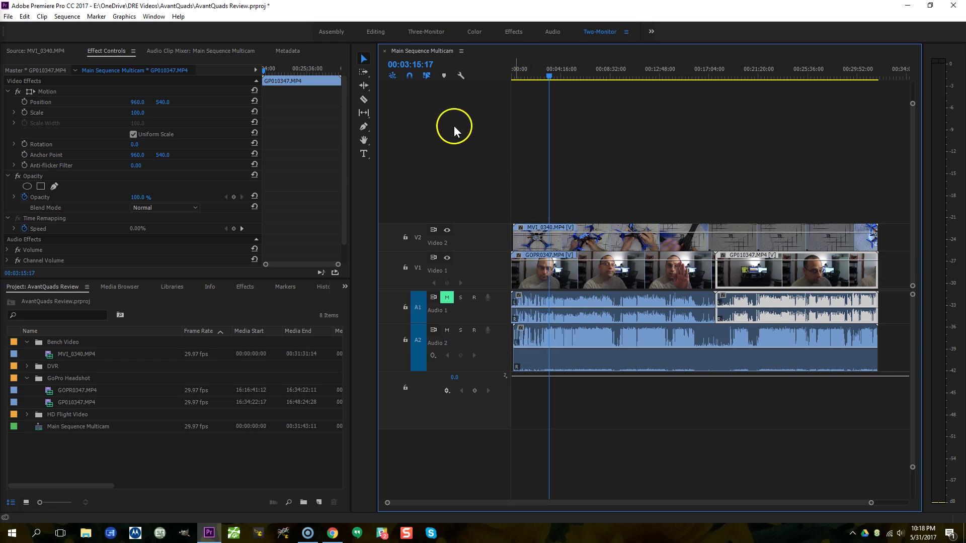
- Close the multicam timeline and nest Main Sequence Multicam into a new sequence
{"action": "left_click", "coordinate": [384, 51]}
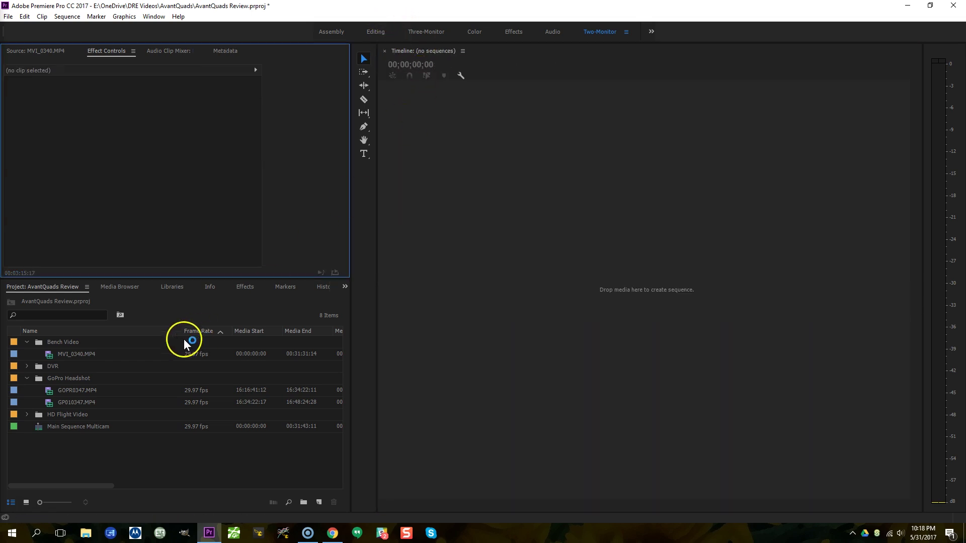
{"action": "left_click_drag", "start_coordinate": [65, 426], "coordinate": [495, 280]}
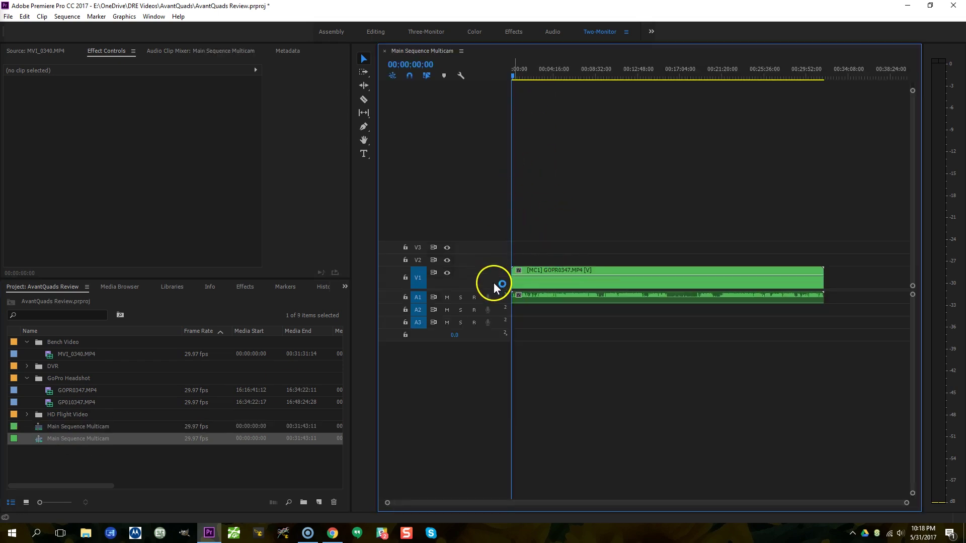
{"action": "right_click", "coordinate": [77, 425]}
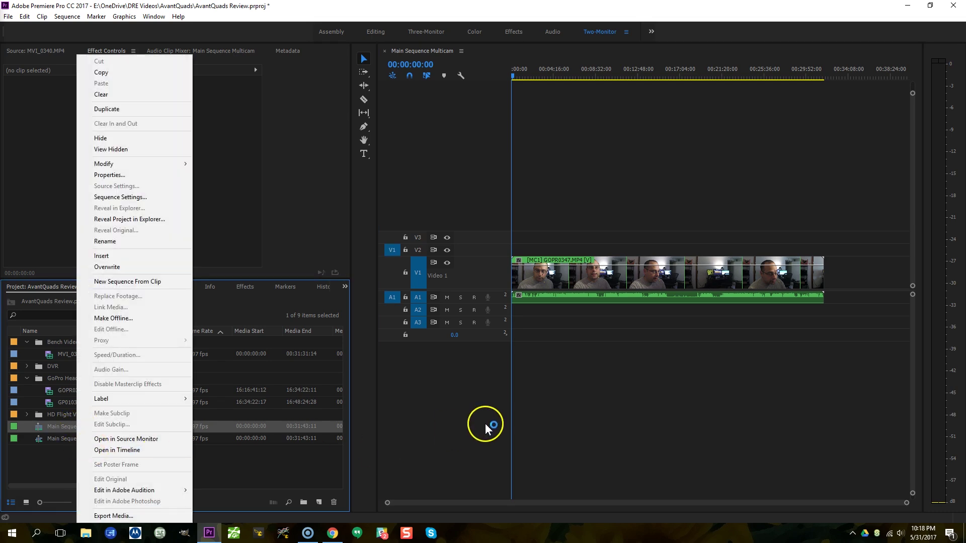
{"action": "left_click", "coordinate": [485, 423]}
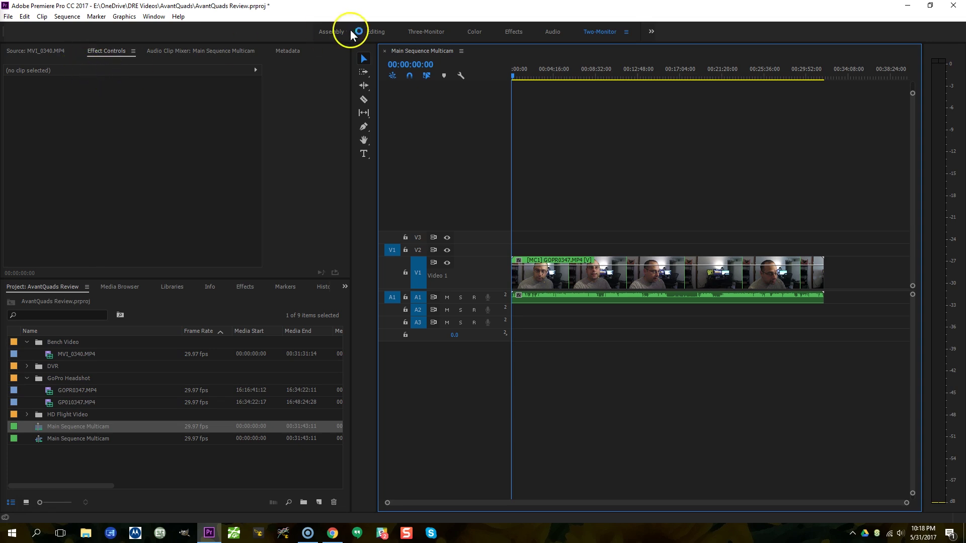
- Return to the Editing workspace and turn on the Program monitor's multi-camera view
{"action": "left_click", "coordinate": [383, 32]}
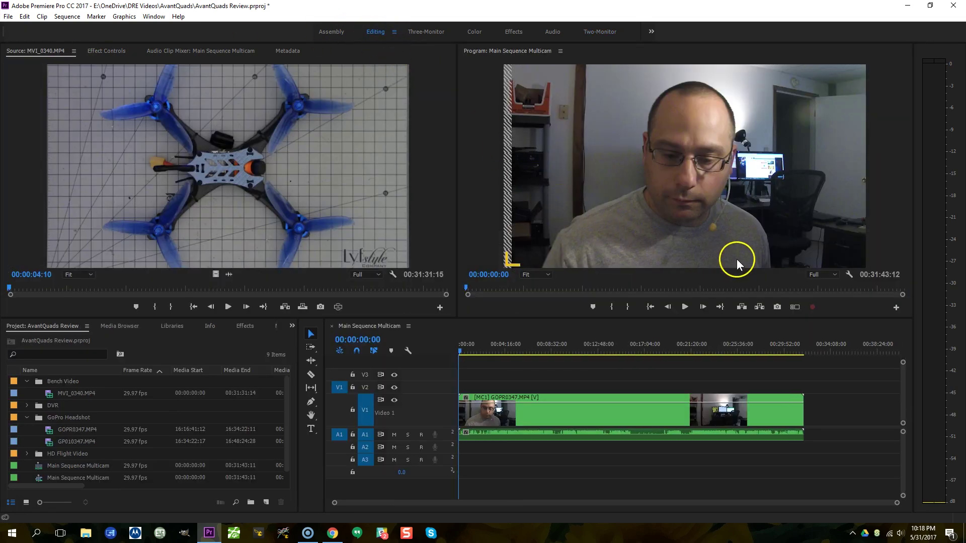
{"action": "left_click", "coordinate": [795, 306]}
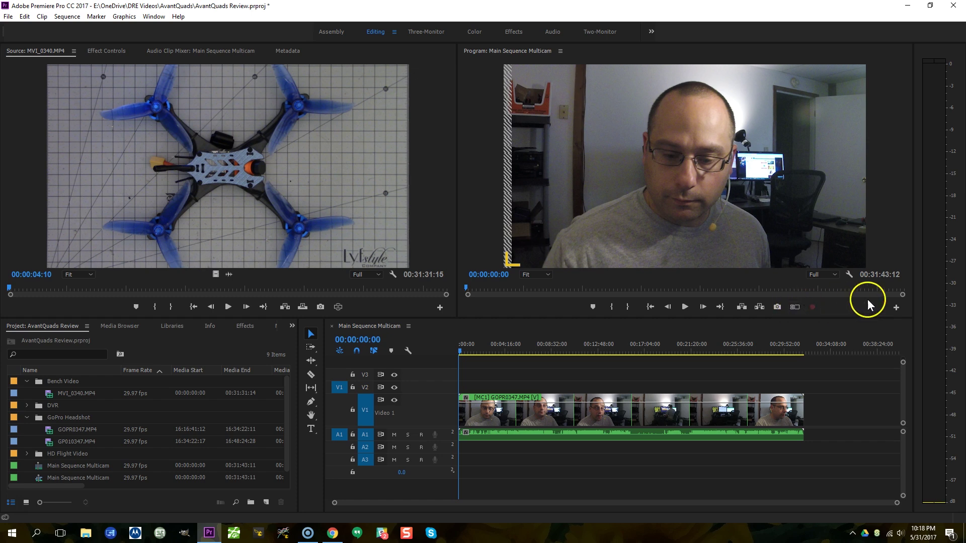
{"action": "left_click", "coordinate": [896, 308]}
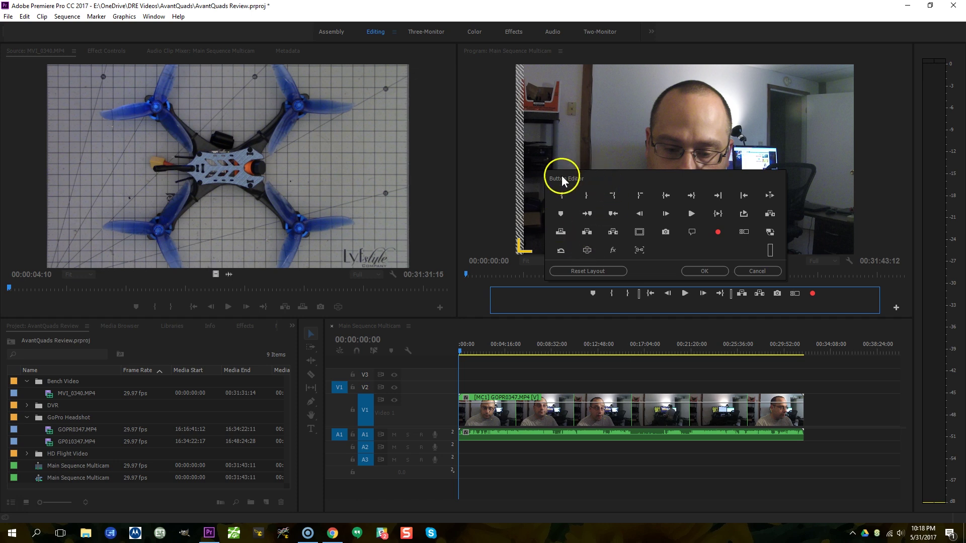
{"action": "left_click", "coordinate": [764, 274]}
{"action": "left_click", "coordinate": [794, 307]}
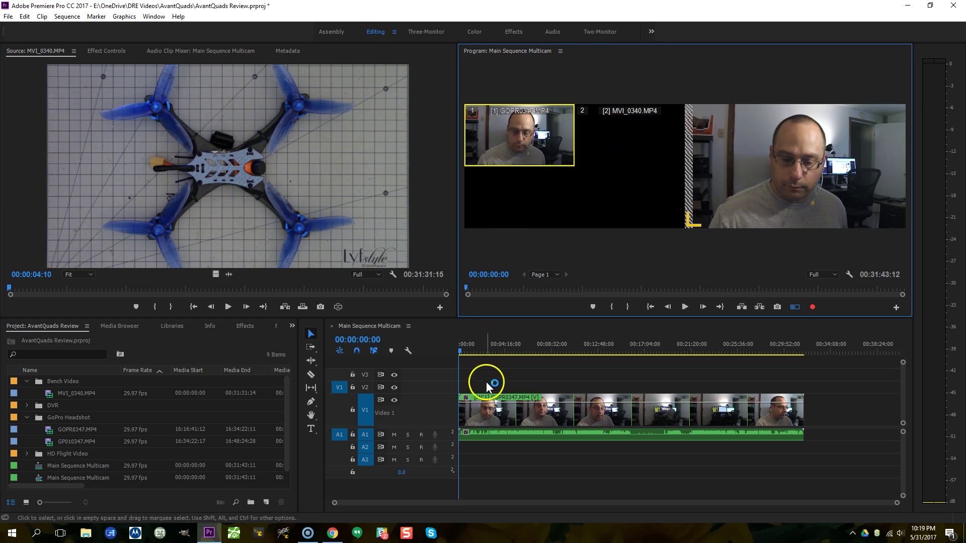
- Play the sequence, cutting live to camera 2, back to camera 1, then camera 2, and stop
{"action": "left_click", "coordinate": [478, 351]}
{"action": "mouse_move", "coordinate": [480, 351]}
{"action": "left_mouse_down"}
{"action": "mouse_move", "coordinate": [520, 354]}
{"action": "mouse_move", "coordinate": [478, 354]}
{"action": "mouse_move", "coordinate": [487, 354]}
{"action": "left_mouse_up"}
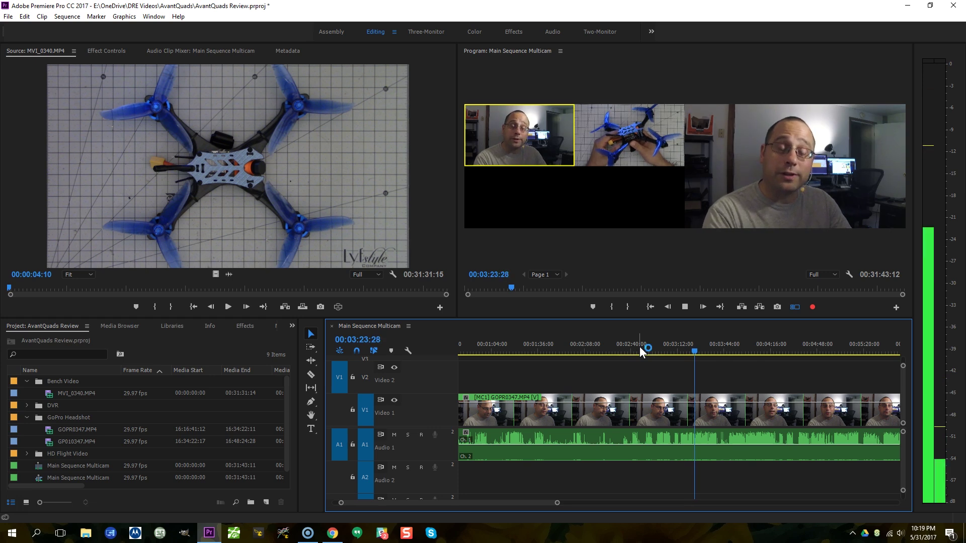
{"action": "key", "text": "2"}
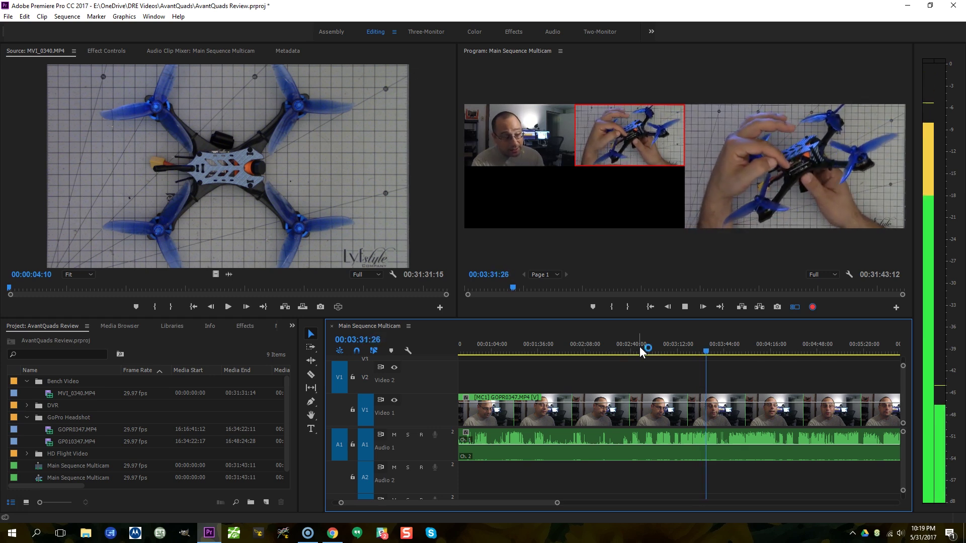
{"action": "key", "text": "1"}
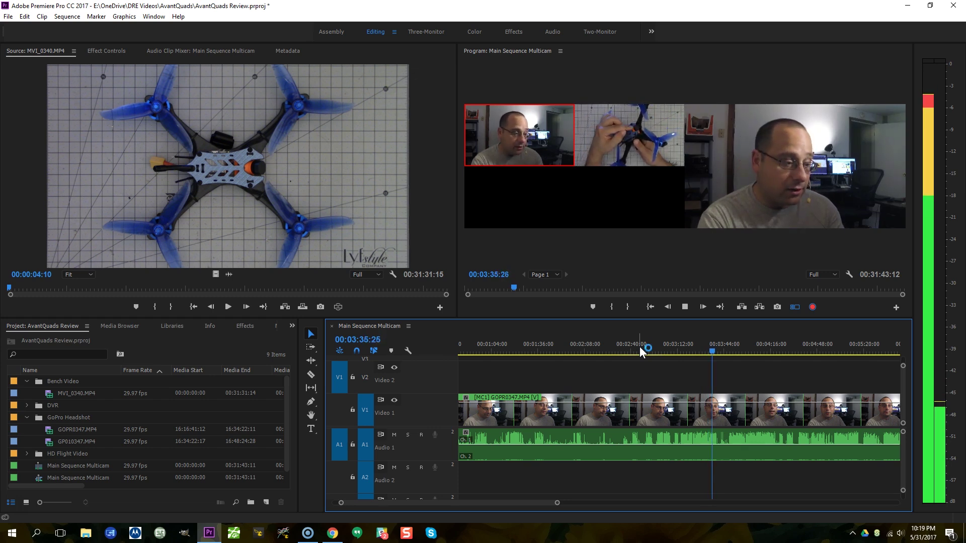
{"action": "key", "text": "2"}
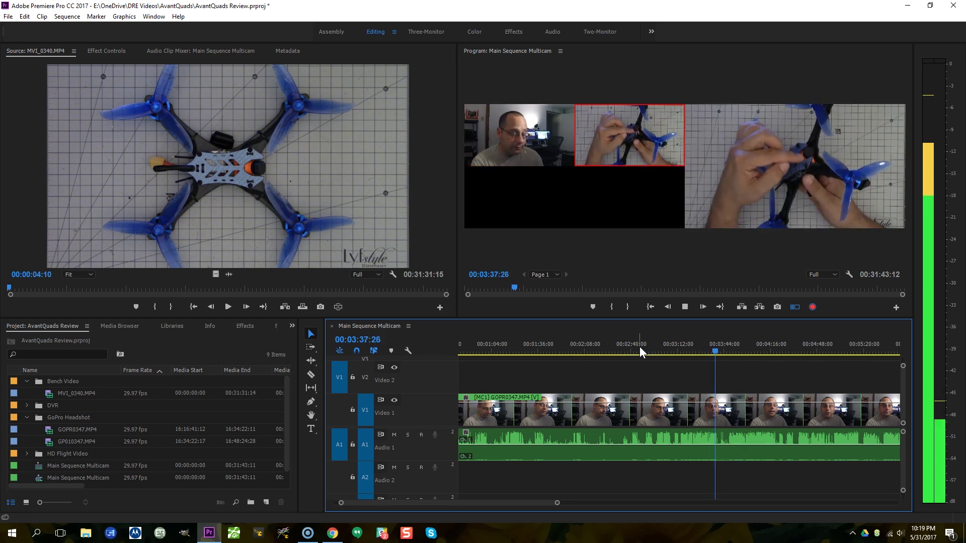
{"action": "key", "text": "space"}
- Zoom in around the cuts, replay from about 00:03:22, and switch back to camera 1
{"action": "left_click", "coordinate": [698, 397]}
{"action": "key", "text": "equal"}
{"action": "key", "text": "equal"}
{"action": "key", "text": "equal"}
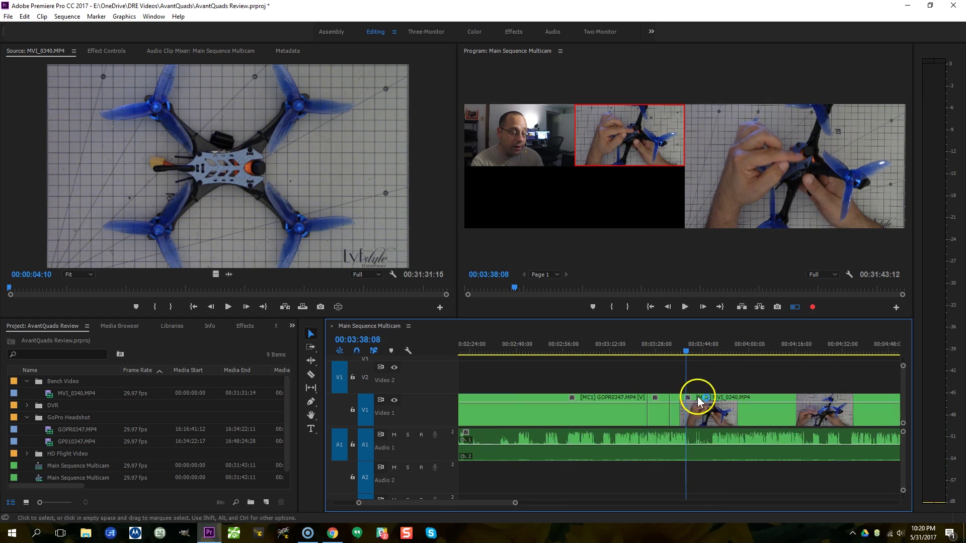
{"action": "scroll", "coordinate": [604, 407], "scroll_direction": "up", "scroll_amount": 4}
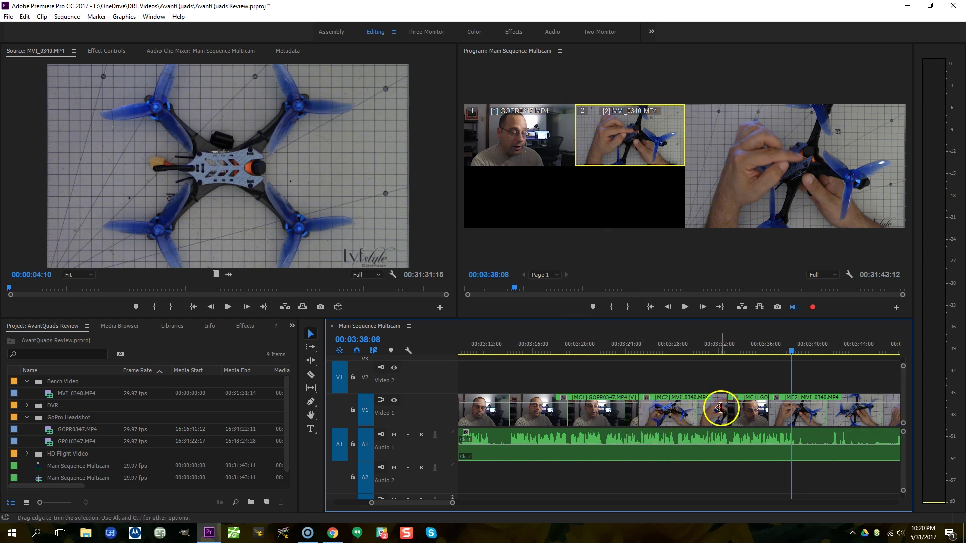
{"action": "left_click_drag", "start_coordinate": [639, 347], "coordinate": [613, 350]}
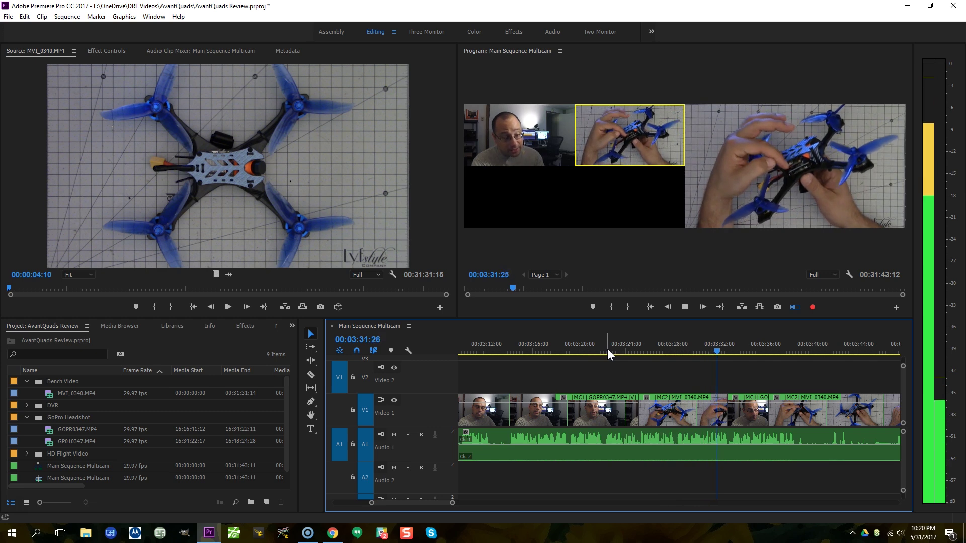
{"action": "key", "text": "1"}
{"action": "key", "text": "space"}
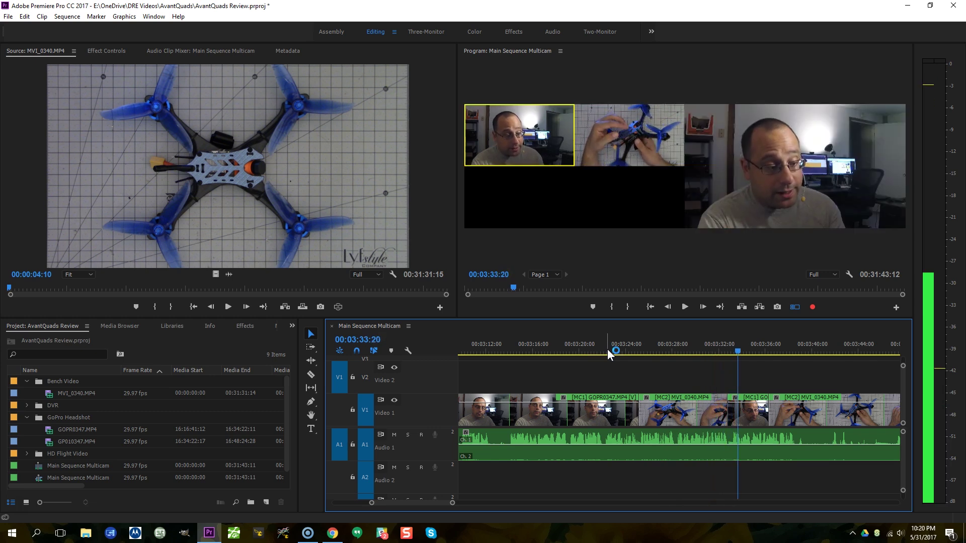